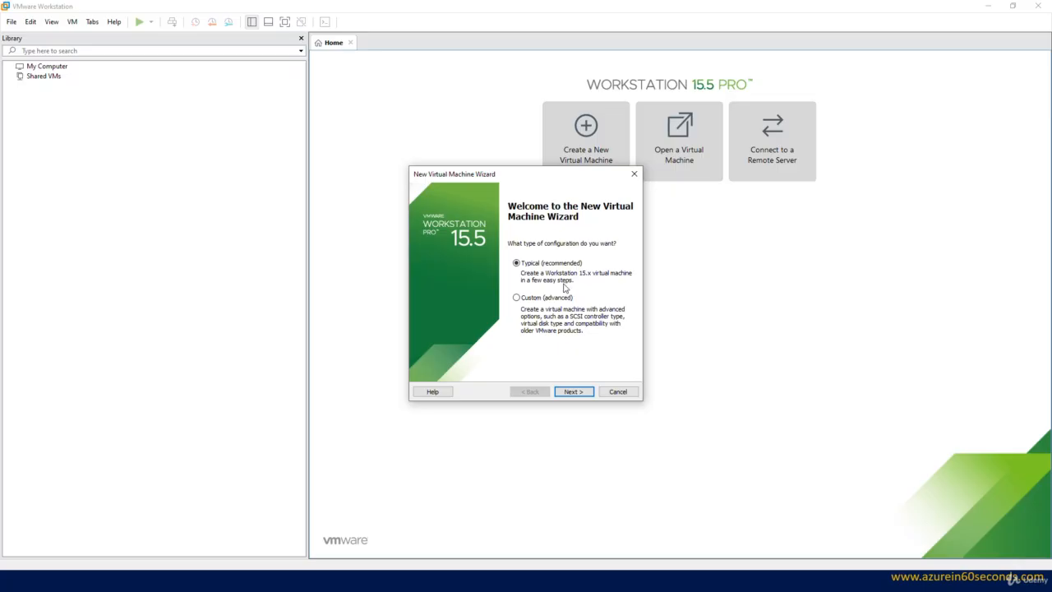
Step: Select the Windows Server 2012 9200 ISO in Downloads as the installer disc image
{"action": "left_click", "coordinate": [581, 393]}
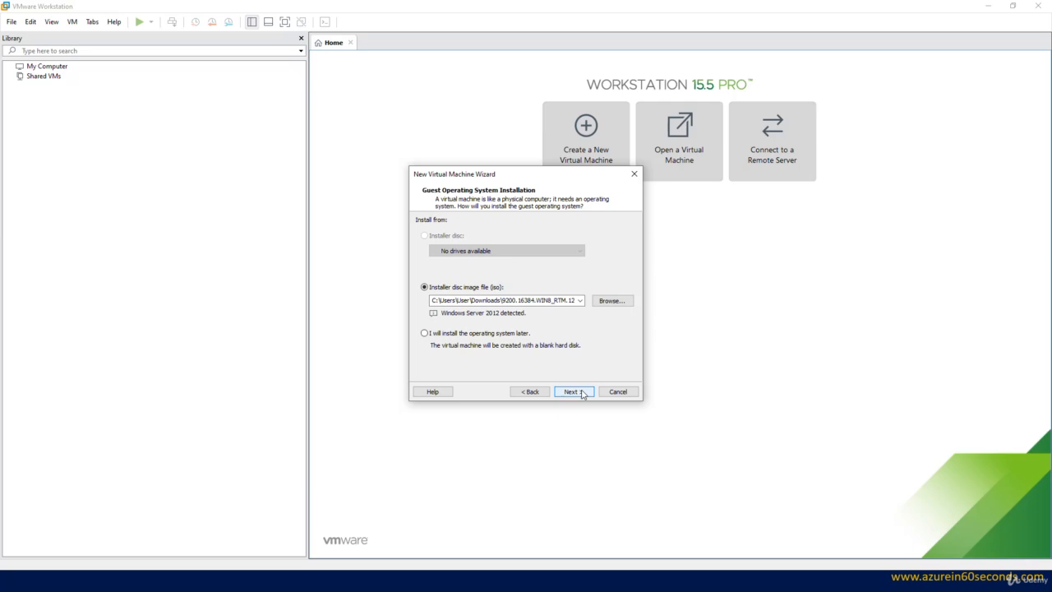
{"action": "left_click", "coordinate": [610, 301]}
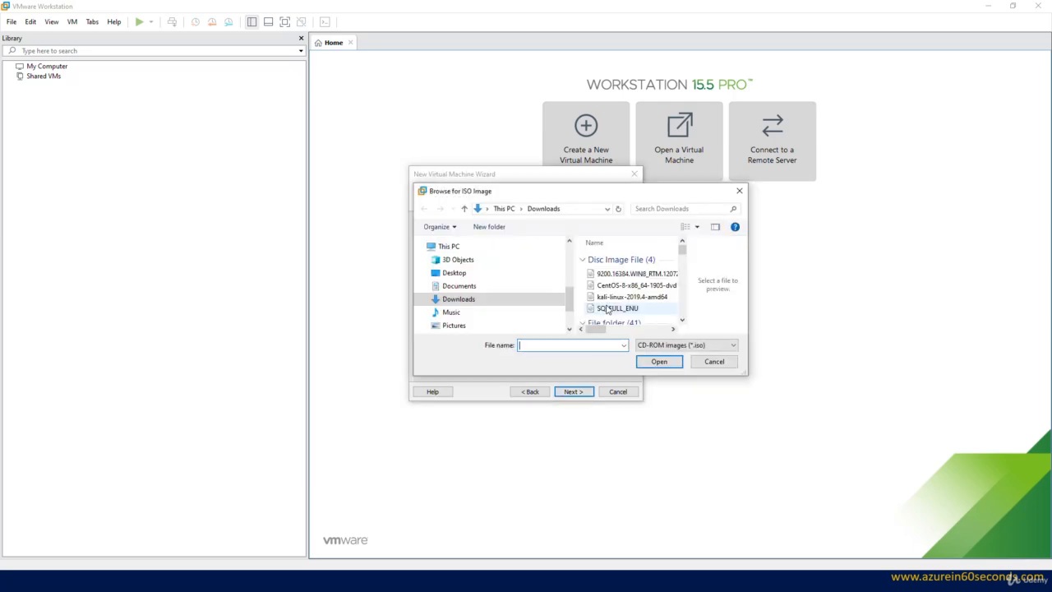
{"action": "left_click_drag", "start_coordinate": [748, 287], "coordinate": [931, 288]}
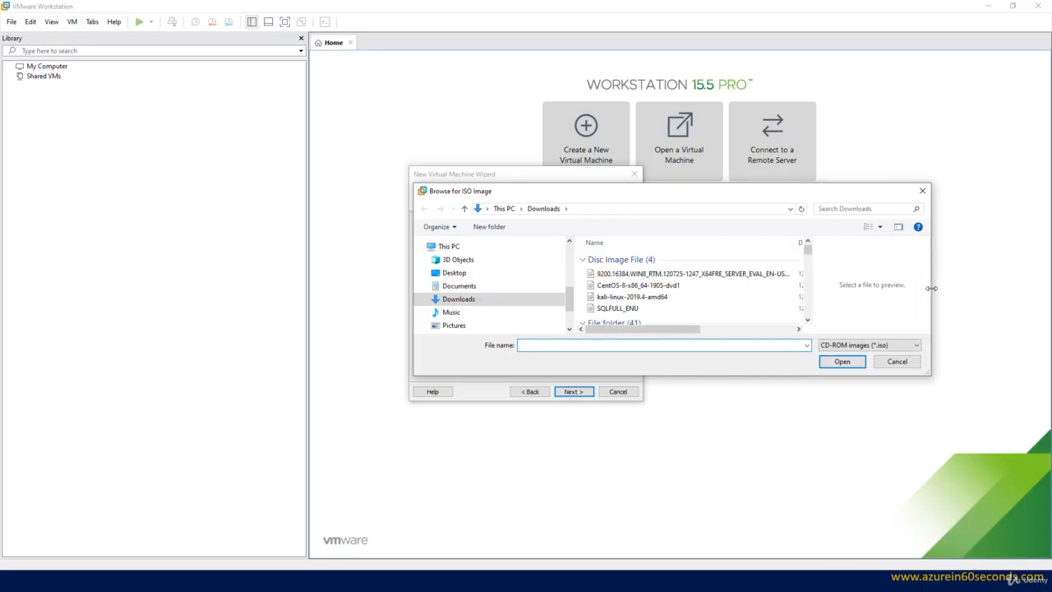
{"action": "left_click", "coordinate": [725, 276]}
{"action": "left_click", "coordinate": [839, 361]}
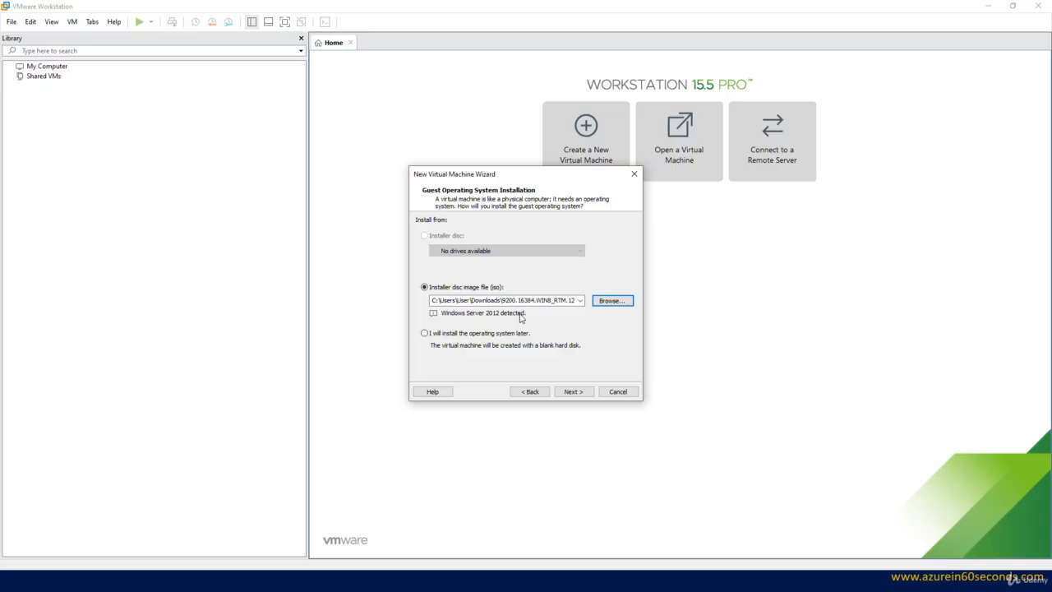
Step: Name the VM 'Domain Controller' and keep its 60 GB disk split into multiple files
{"action": "left_click", "coordinate": [574, 392]}
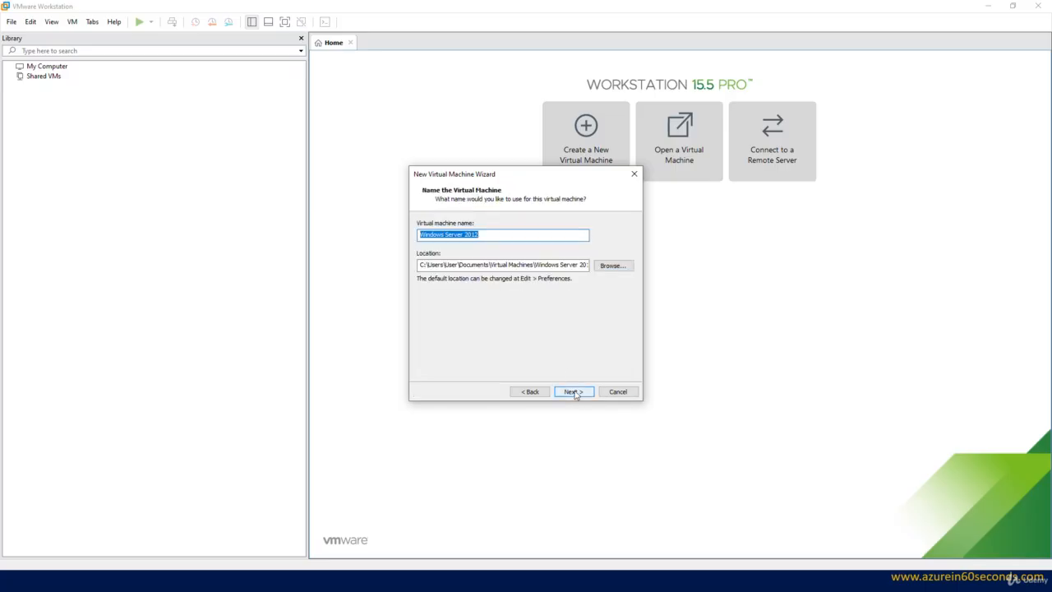
{"action": "type", "text": "Doma"}
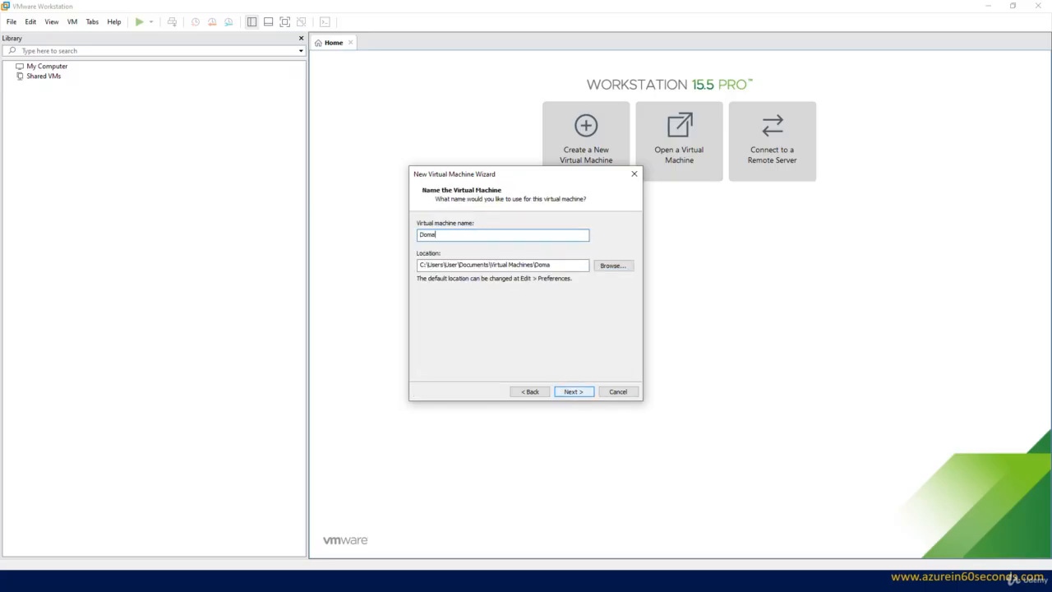
{"action": "type", "text": "in Controller"}
{"action": "left_click", "coordinate": [573, 391]}
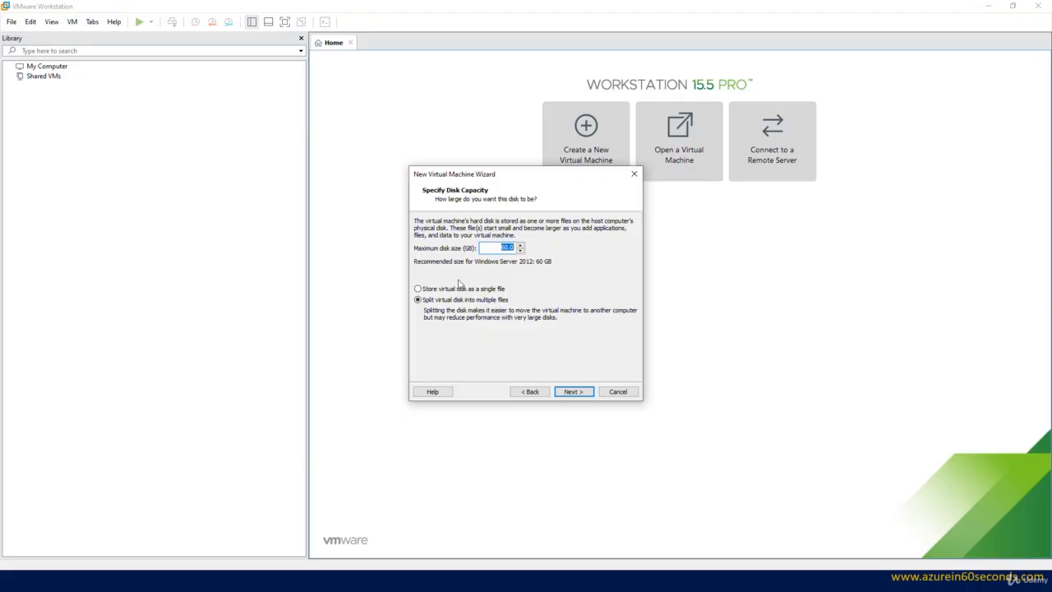
{"action": "left_click", "coordinate": [510, 248]}
{"action": "left_click", "coordinate": [585, 393]}
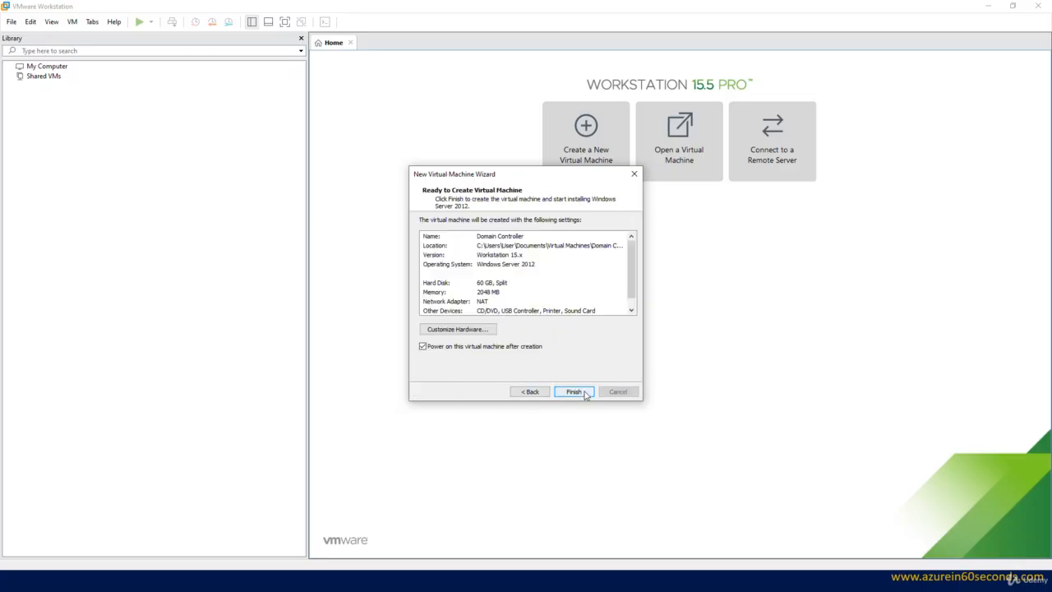
Step: Create and power on 'Domain Controller', shrinking the Library panel to enlarge the VM view
{"action": "left_click", "coordinate": [578, 392]}
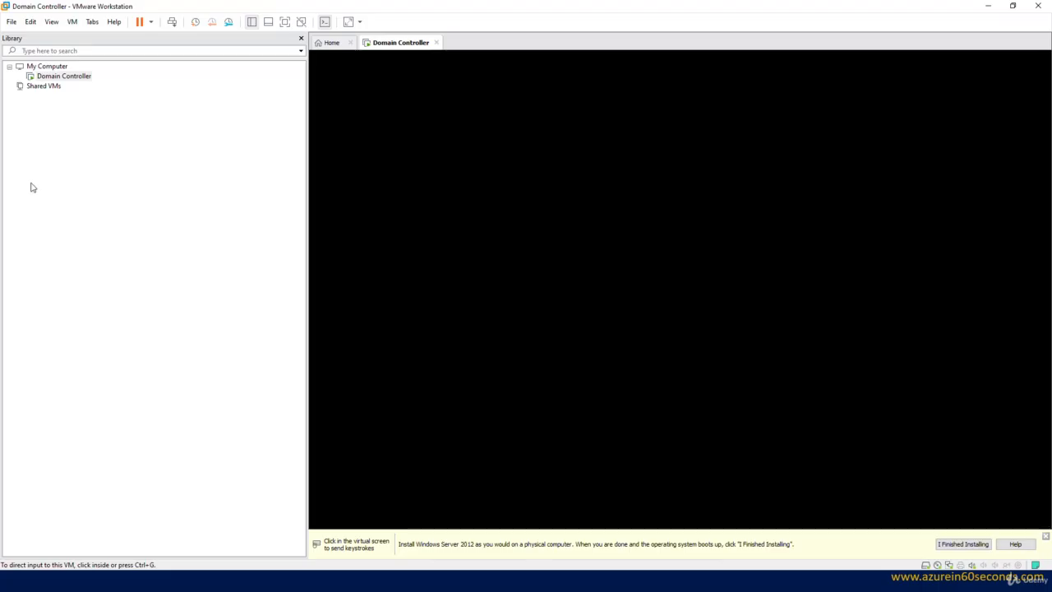
{"action": "left_click_drag", "start_coordinate": [306, 142], "coordinate": [127, 138]}
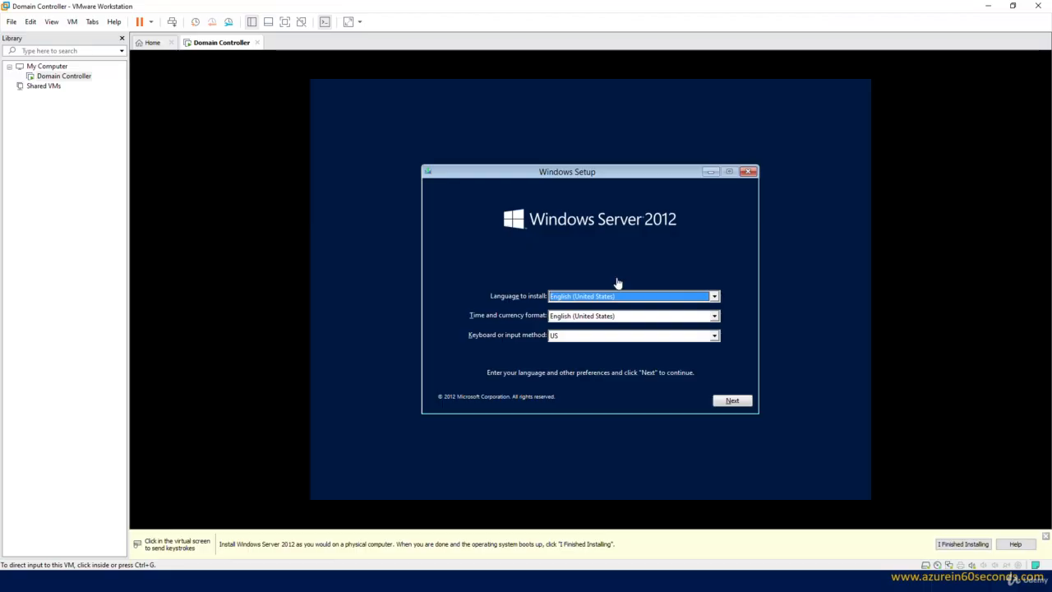
Step: Accept the default language and keyboard settings and start Windows Server 2012 installation
{"action": "left_click", "coordinate": [693, 233]}
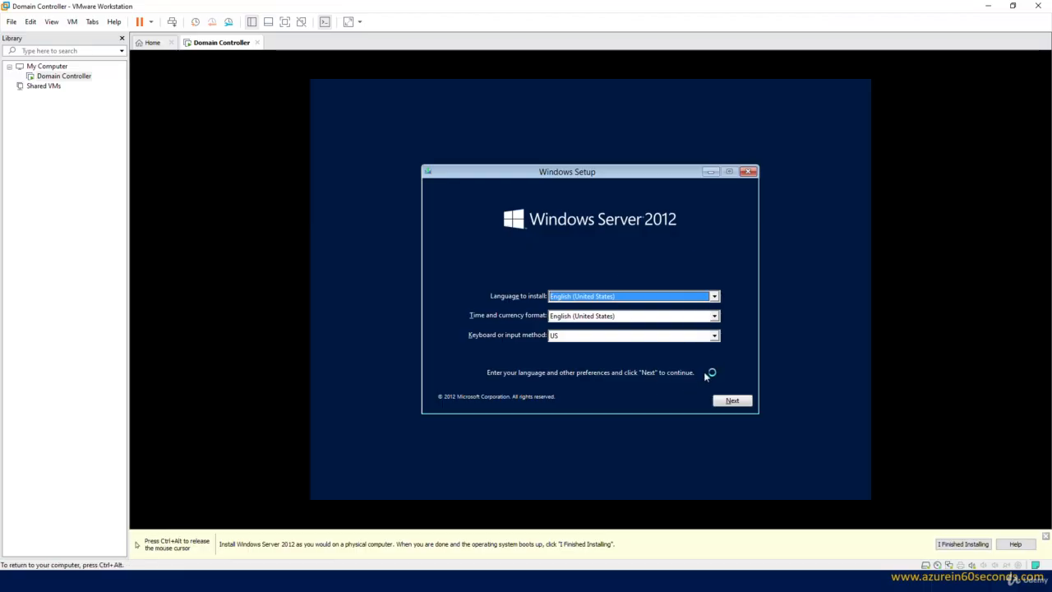
{"action": "left_click", "coordinate": [732, 400]}
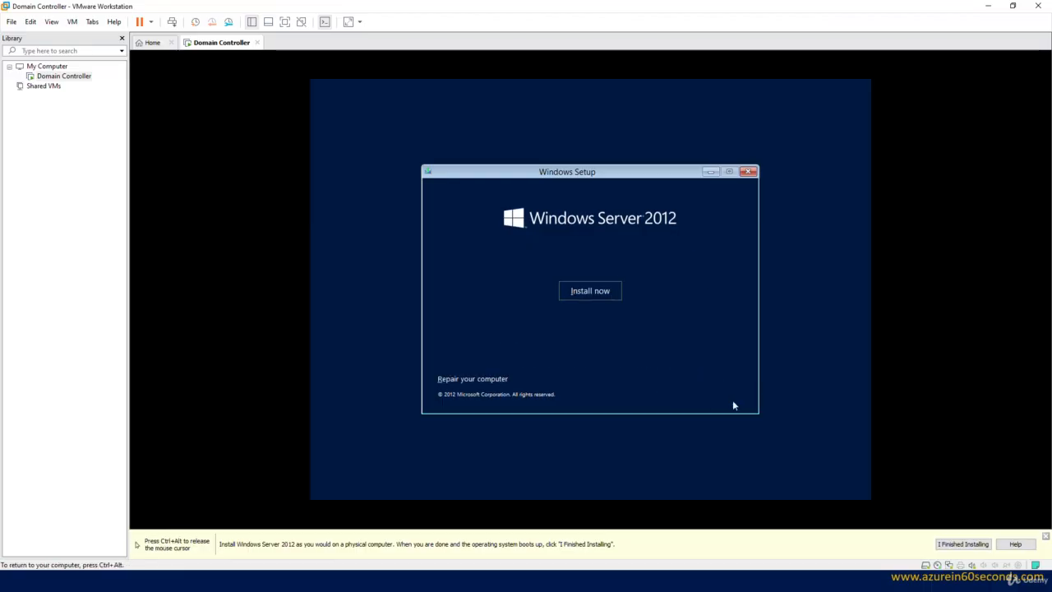
{"action": "left_click", "coordinate": [591, 290]}
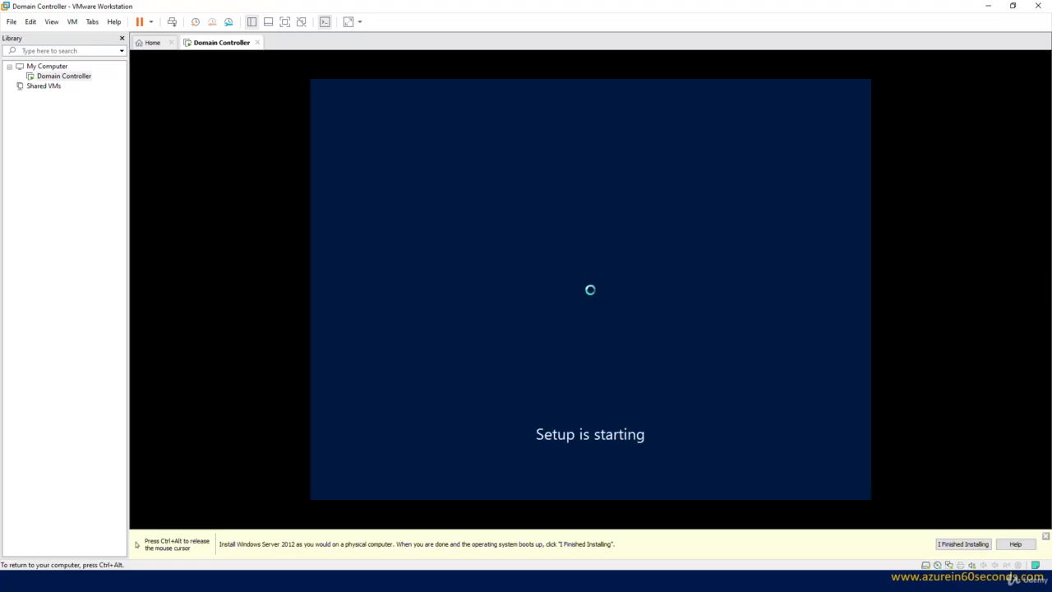
Step: Choose Windows Server 2012 Datacenter Evaluation (Server with a GUI) and accept the license terms
{"action": "key", "text": "ctrl+alt"}
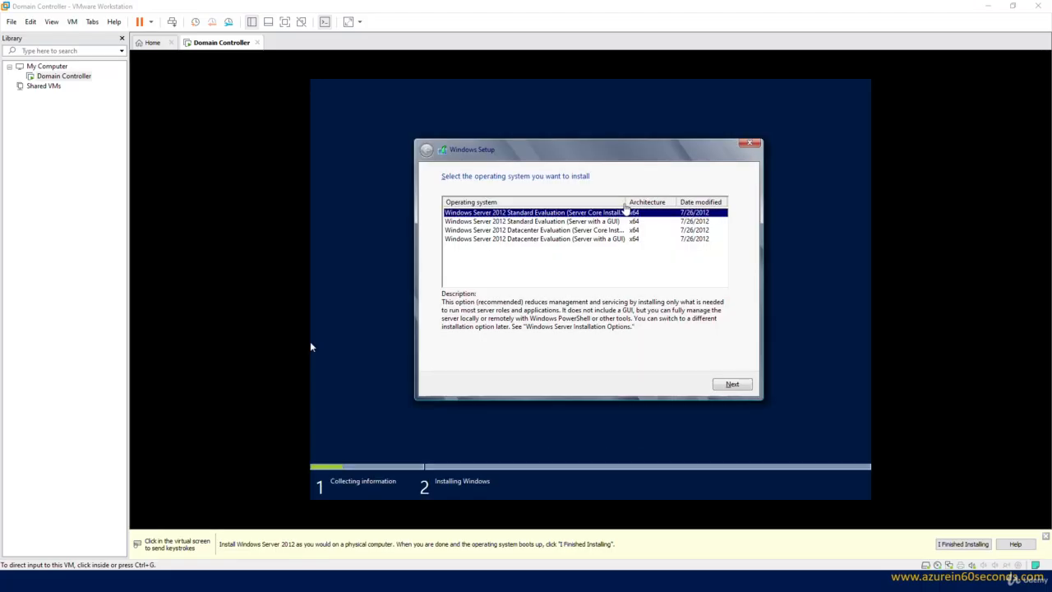
{"action": "left_click", "coordinate": [310, 347]}
{"action": "left_click_drag", "start_coordinate": [627, 202], "coordinate": [674, 202]}
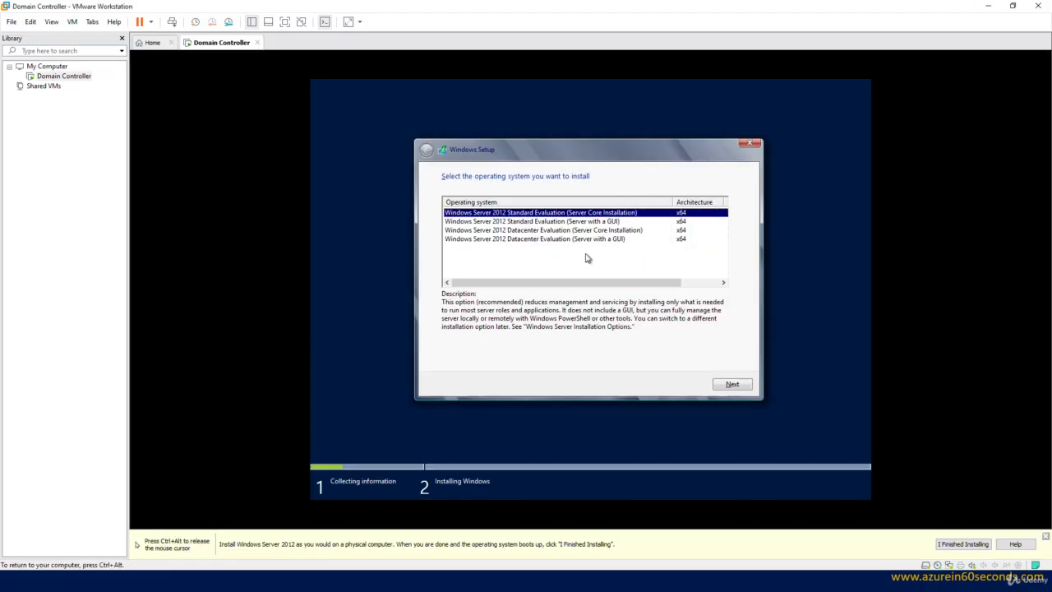
{"action": "left_click", "coordinate": [510, 240]}
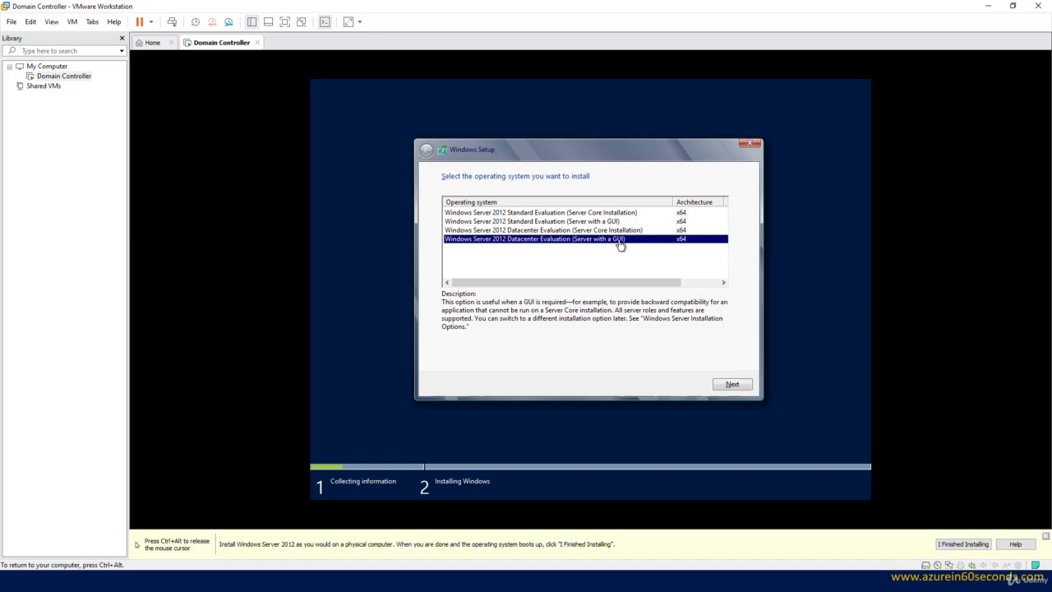
{"action": "left_click", "coordinate": [730, 384]}
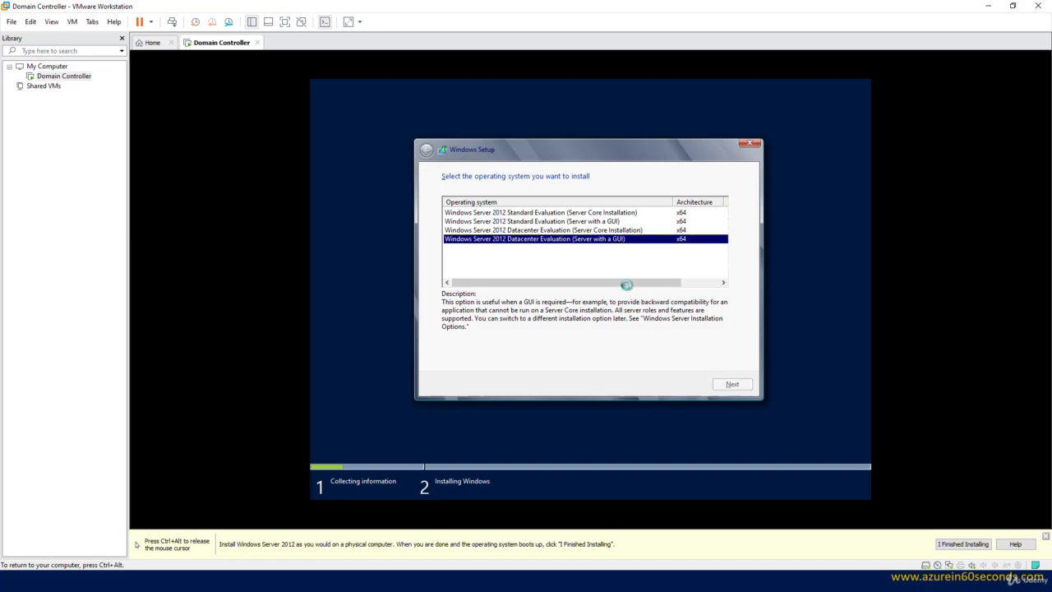
{"action": "left_click", "coordinate": [518, 360]}
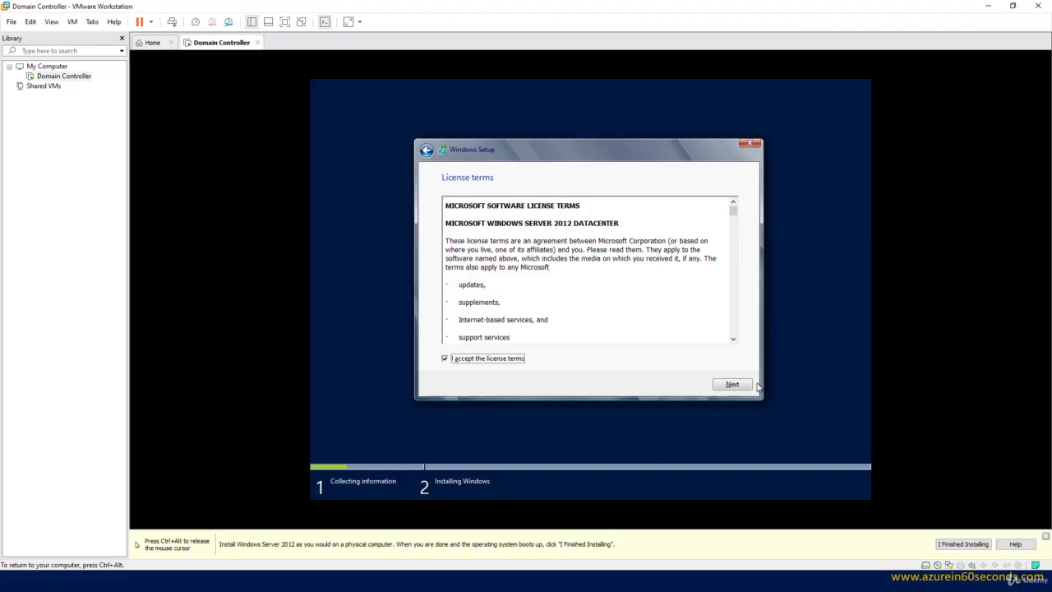
Step: Choose Custom: Install Windows only and install onto Drive 0's 60 GB unallocated space
{"action": "left_click", "coordinate": [733, 384]}
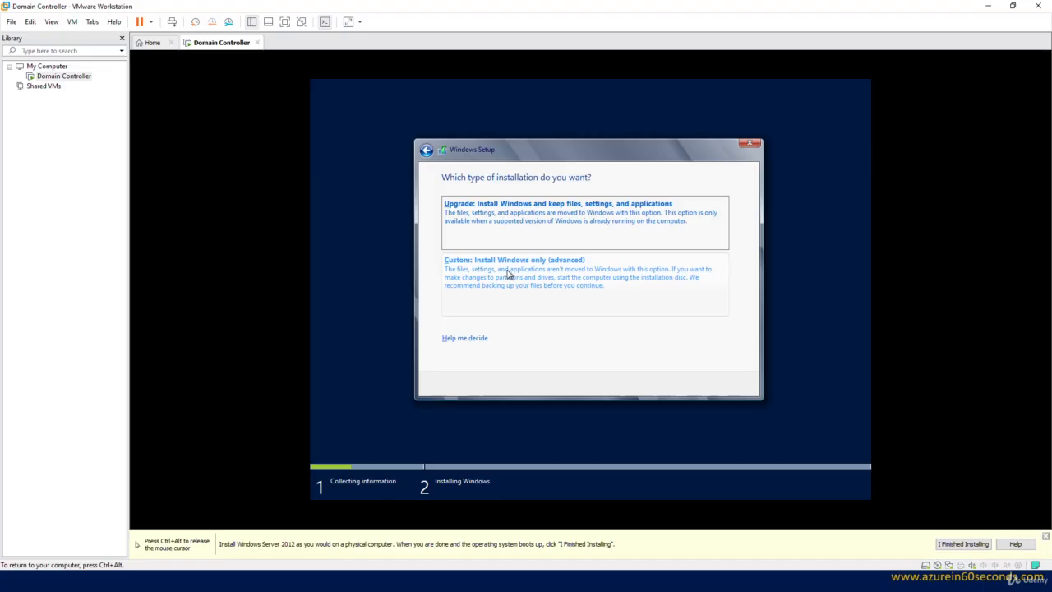
{"action": "left_click", "coordinate": [589, 277]}
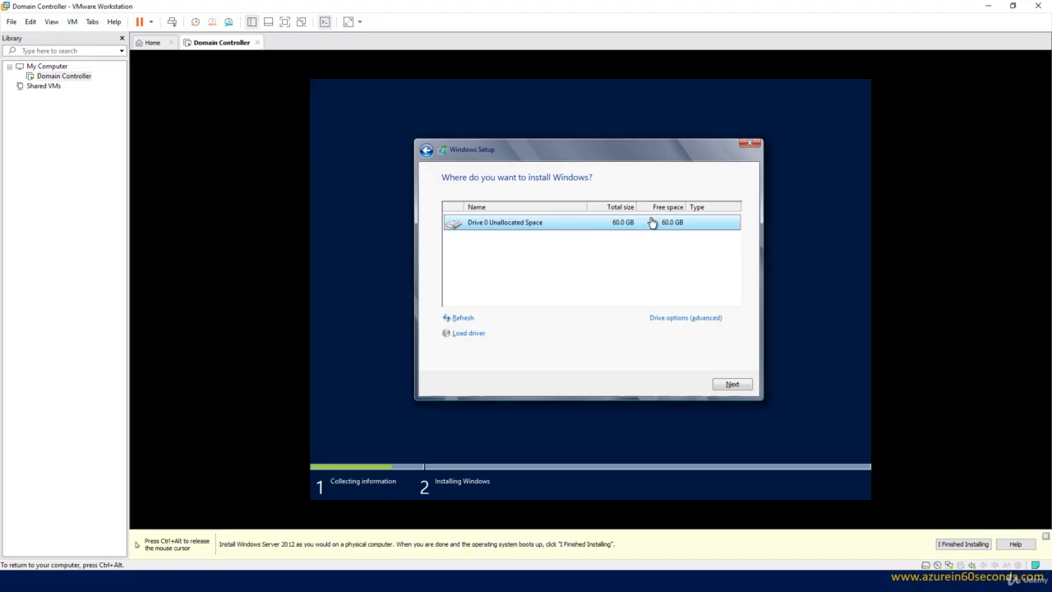
{"action": "left_click", "coordinate": [732, 384]}
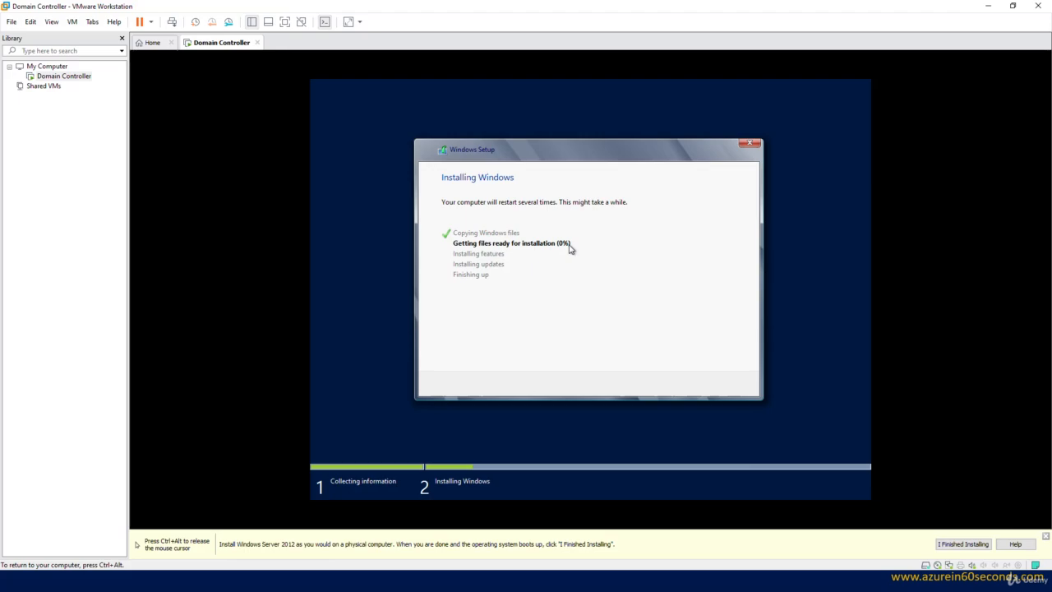
Step: Enter and confirm the Administrator password to finish setup, then release input from the VM
{"action": "key", "text": "ctrl+alt"}
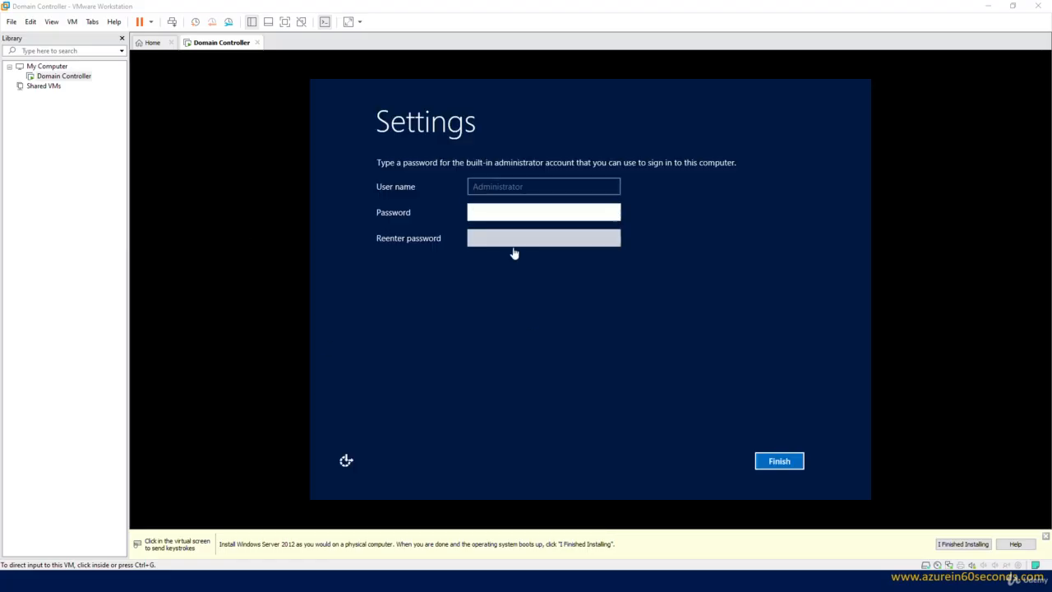
{"action": "left_click", "coordinate": [511, 212]}
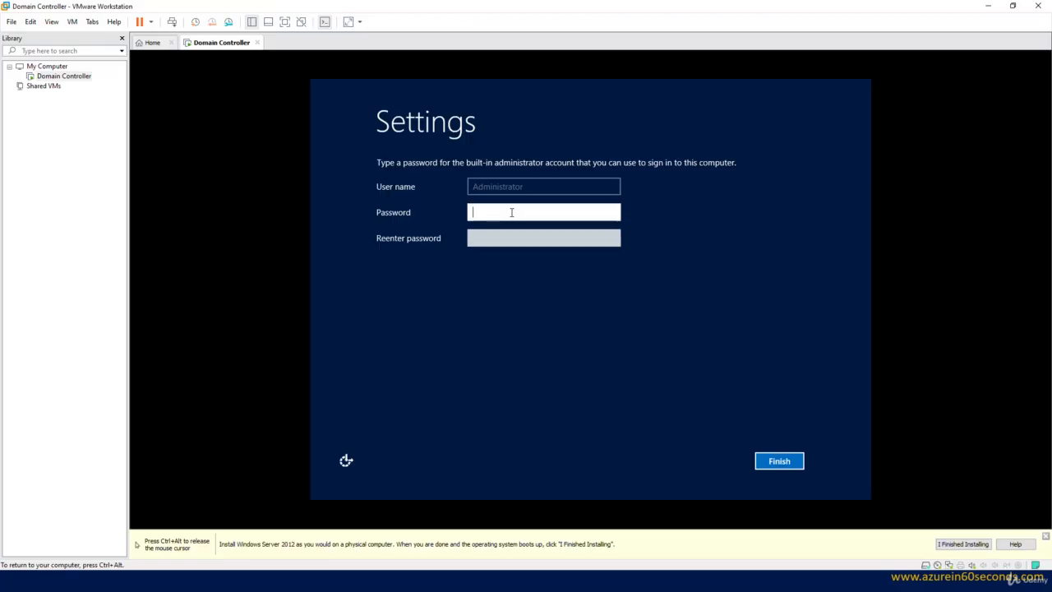
{"action": "type", "text": "Password123!@"}
{"action": "key", "text": "Tab"}
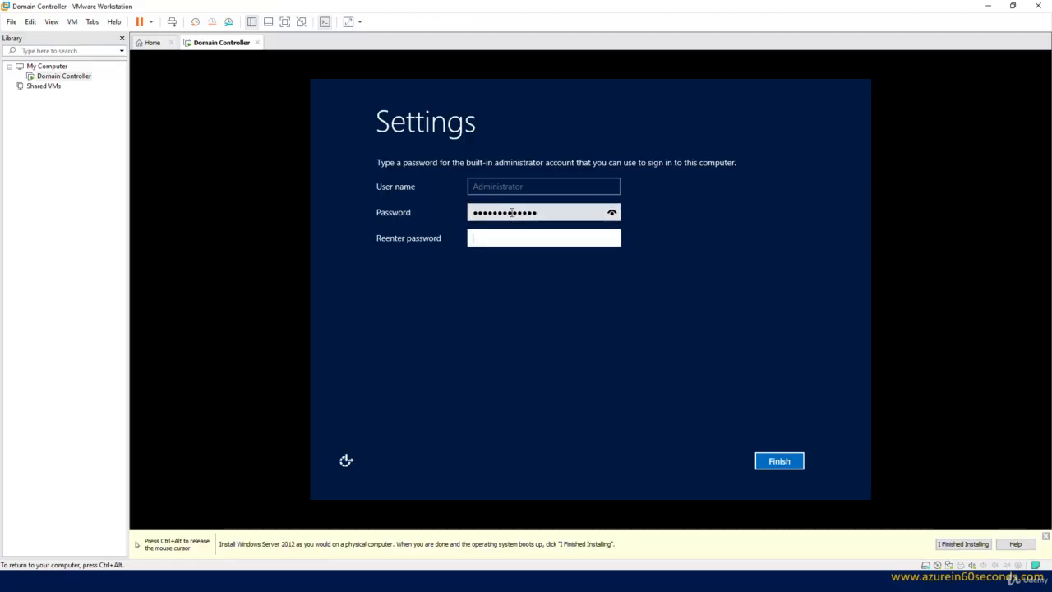
{"action": "type", "text": "Password123!@"}
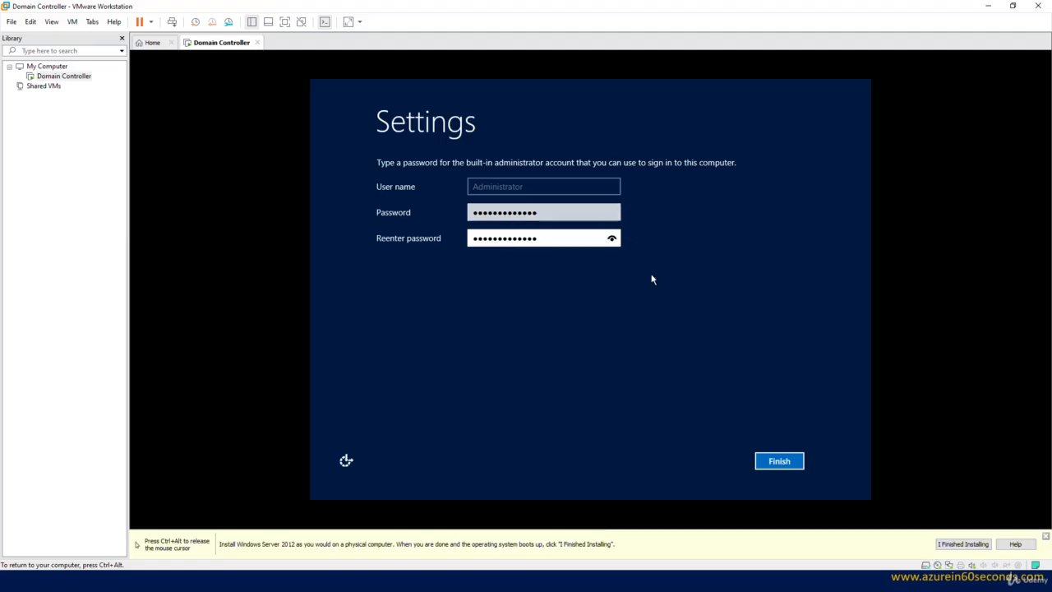
{"action": "left_click", "coordinate": [794, 463]}
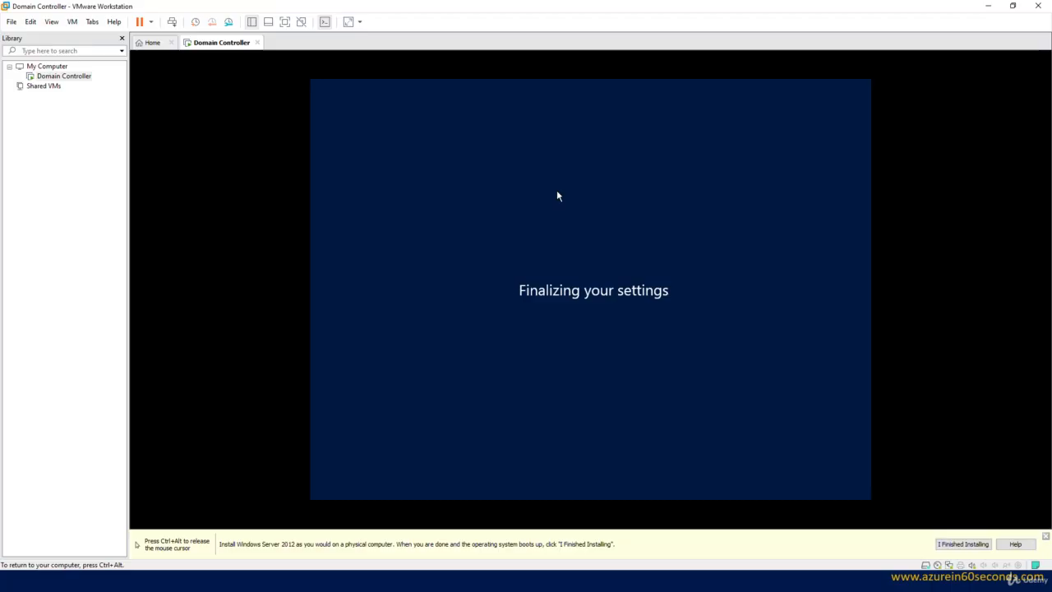
{"action": "key", "text": "ctrl+alt"}
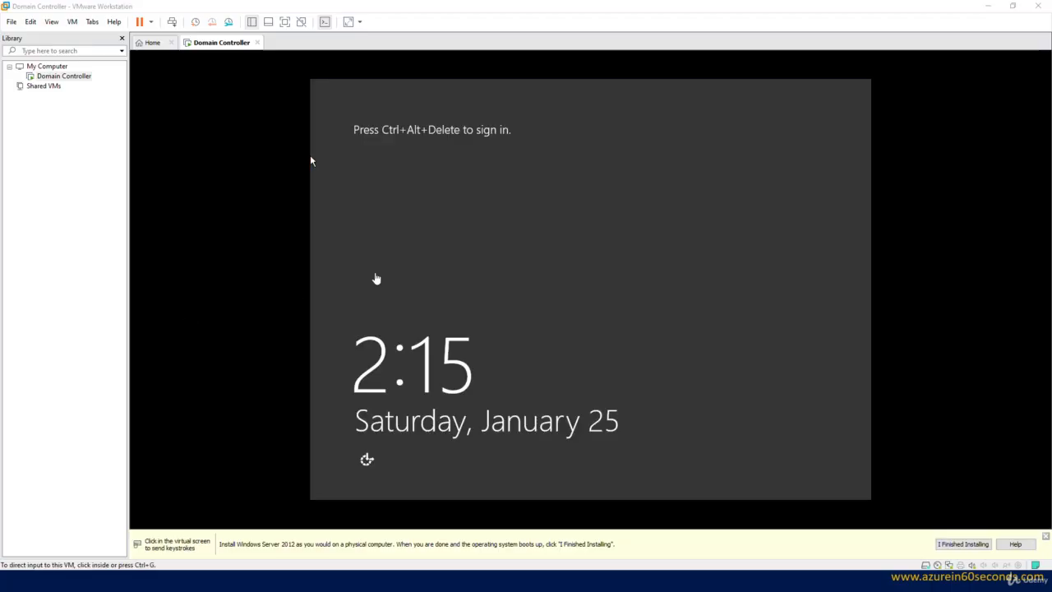
Step: Send Ctrl+Alt+Del to the VM and sign in as Administrator with the account password
{"action": "left_click", "coordinate": [310, 160]}
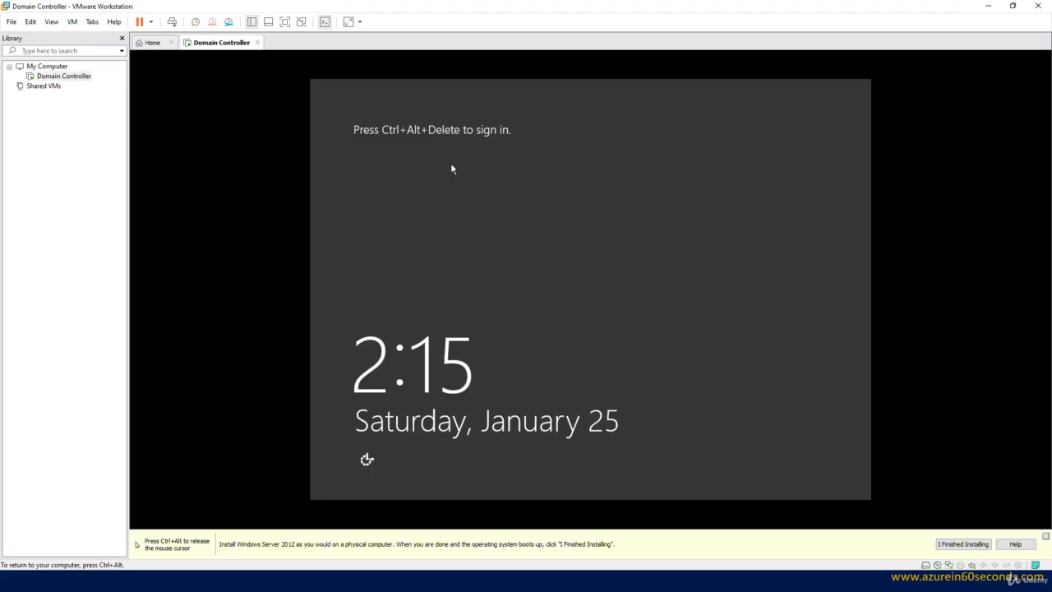
{"action": "key", "text": "ctrl+alt"}
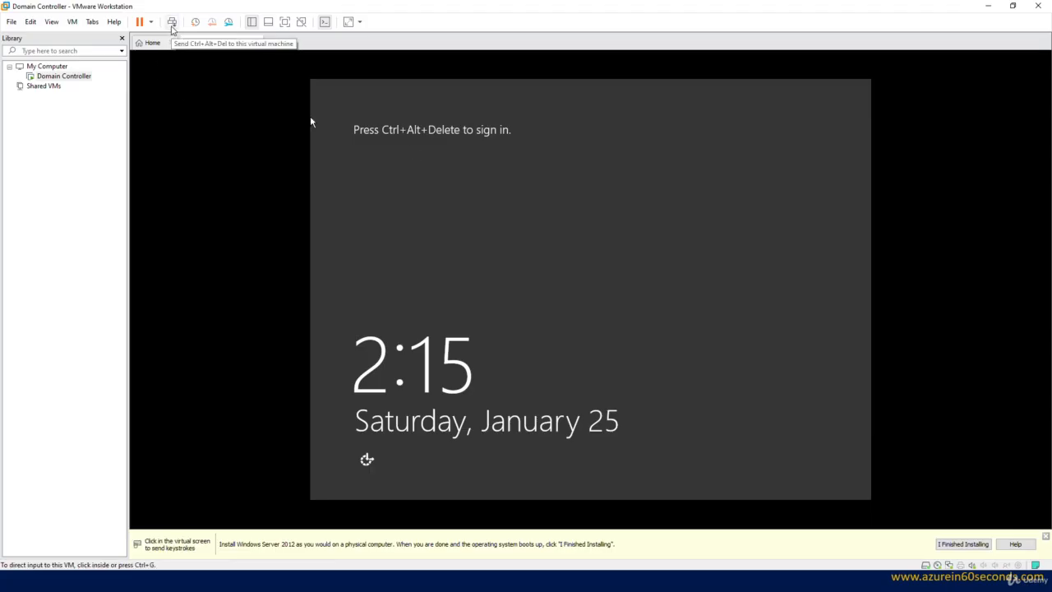
{"action": "left_click", "coordinate": [172, 27]}
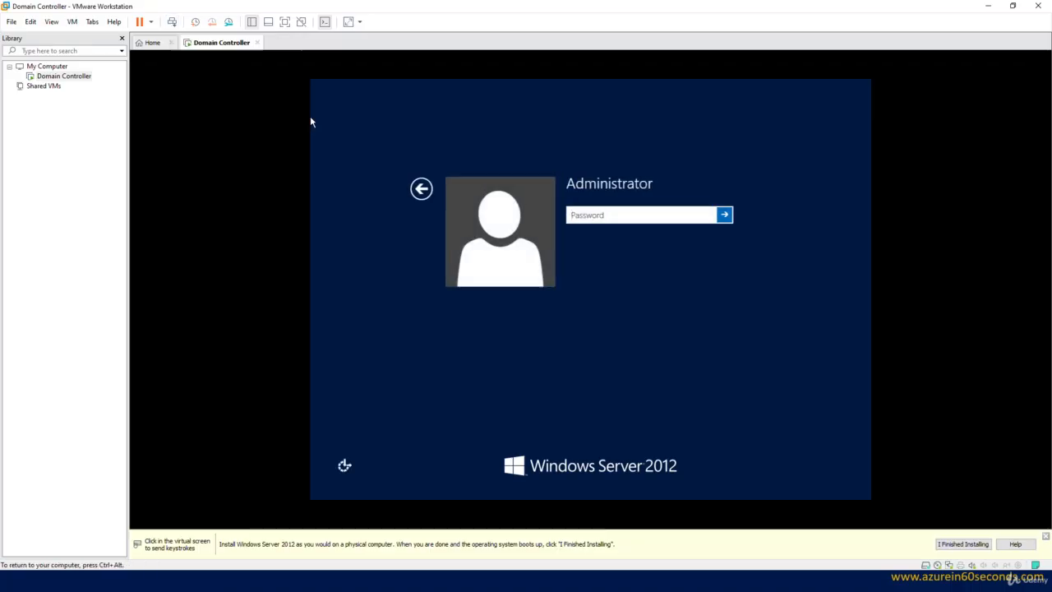
{"action": "left_click", "coordinate": [620, 215]}
{"action": "type", "text": "Pa$$w0rd"}
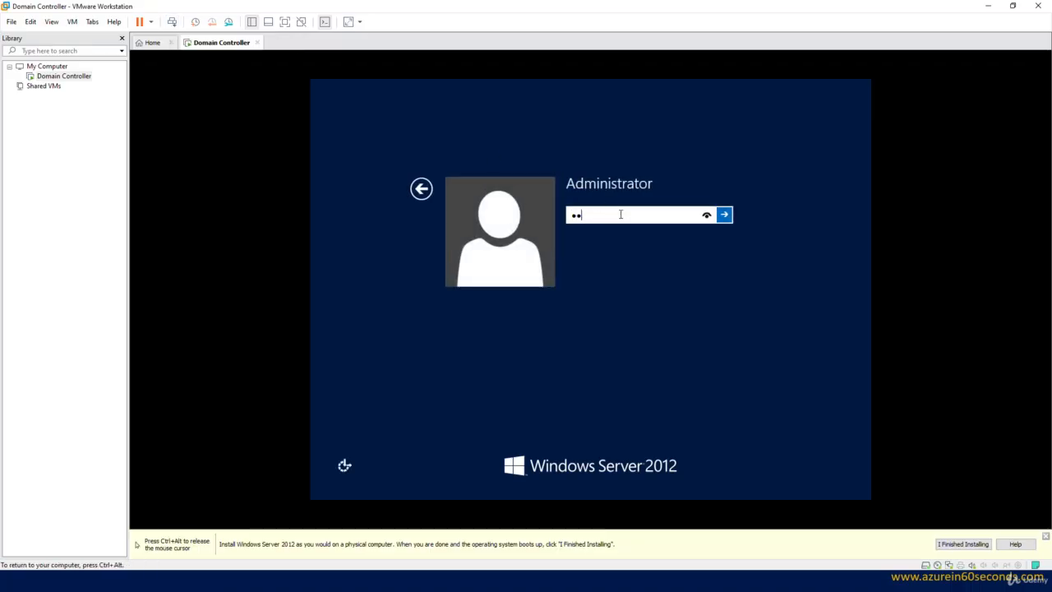
{"action": "key", "text": "BackSpace"}
{"action": "key", "text": "BackSpace"}
{"action": "key", "text": "BackSpace"}
{"action": "key", "text": "BackSpace"}
{"action": "key", "text": "BackSpace"}
{"action": "key", "text": "BackSpace"}
{"action": "key", "text": "BackSpace"}
{"action": "key", "text": "BackSpace"}
{"action": "type", "text": "Pa$$w0rd"}
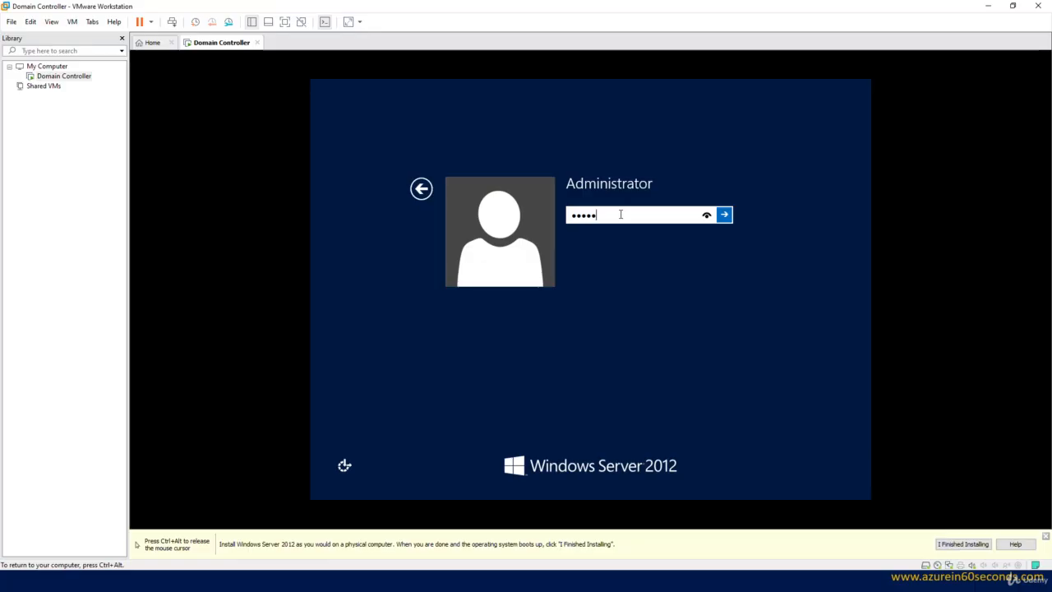
{"action": "type", "text": "•••••"}
{"action": "key", "text": "Return"}
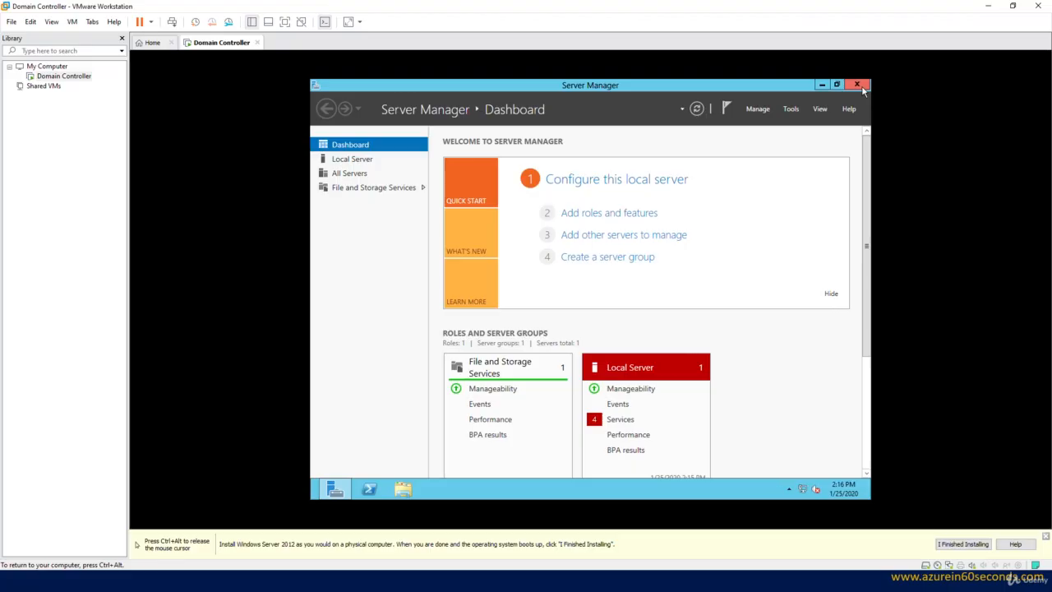
Step: Close Server Manager and load the VMware Tools installer disc via VM > Install VMware Tools
{"action": "left_click", "coordinate": [860, 87]}
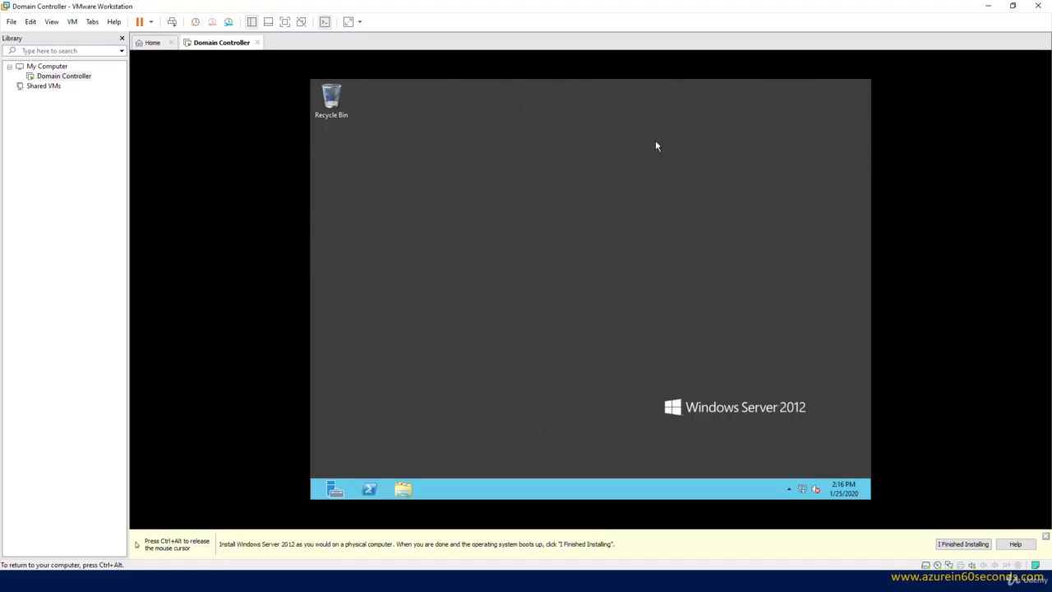
{"action": "key", "text": "ctrl+alt"}
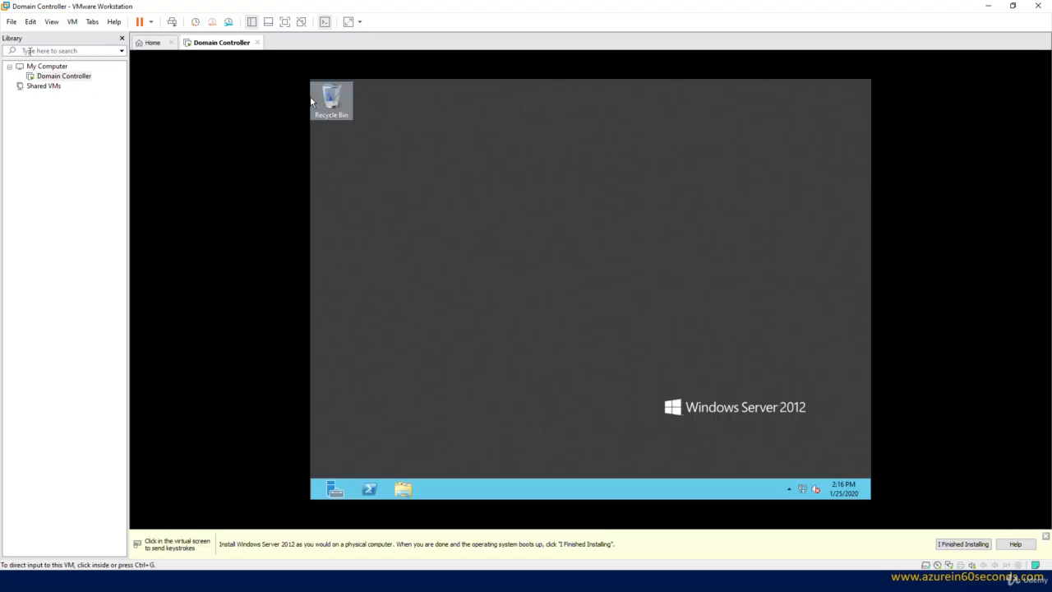
{"action": "left_click", "coordinate": [72, 22]}
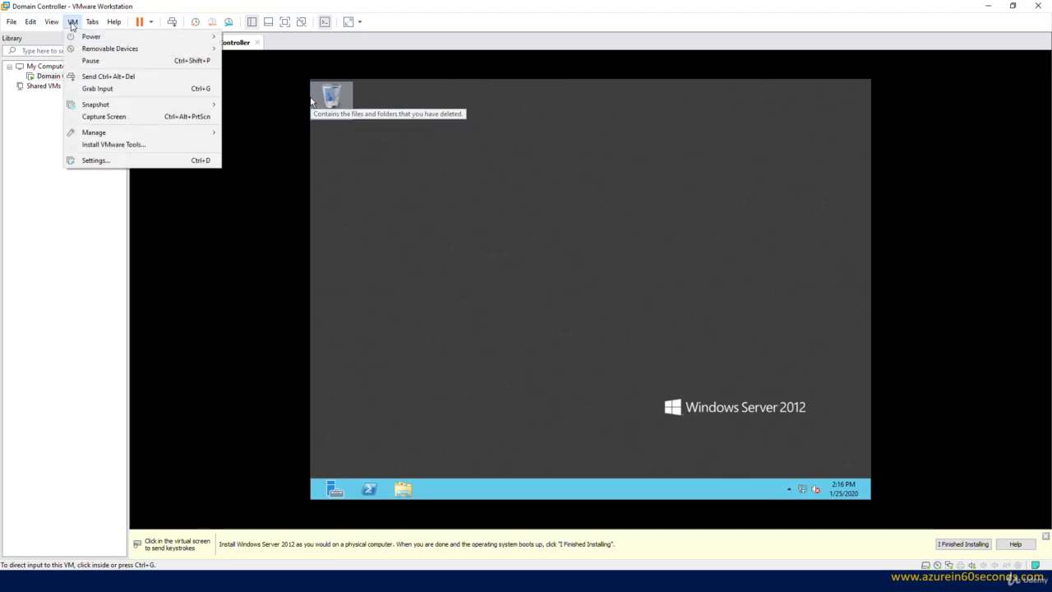
{"action": "left_click", "coordinate": [120, 144]}
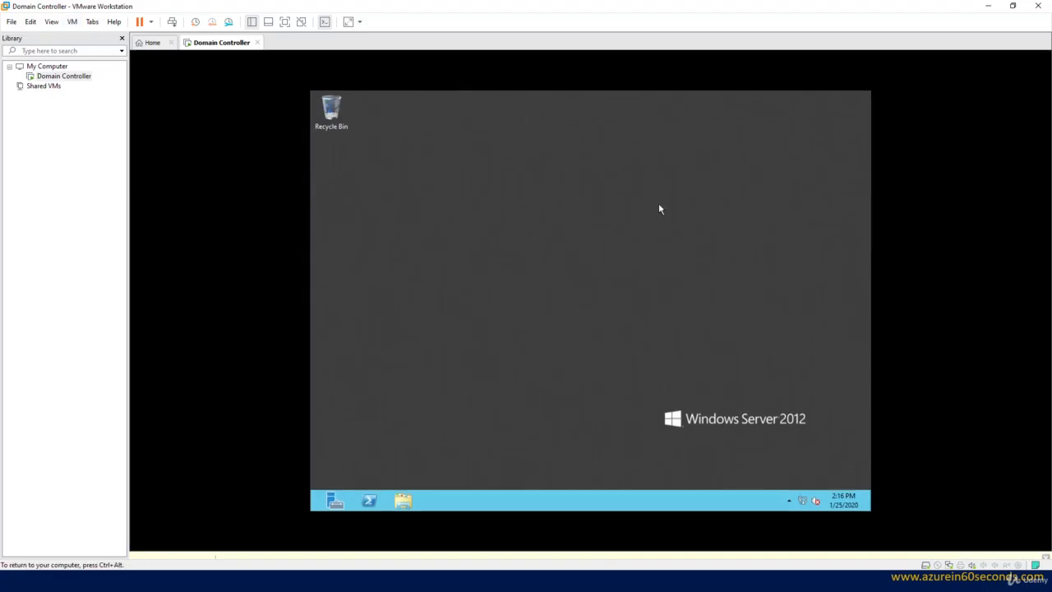
Step: Open File Explorer in the guest, then move and close the Libraries window
{"action": "left_click", "coordinate": [403, 490]}
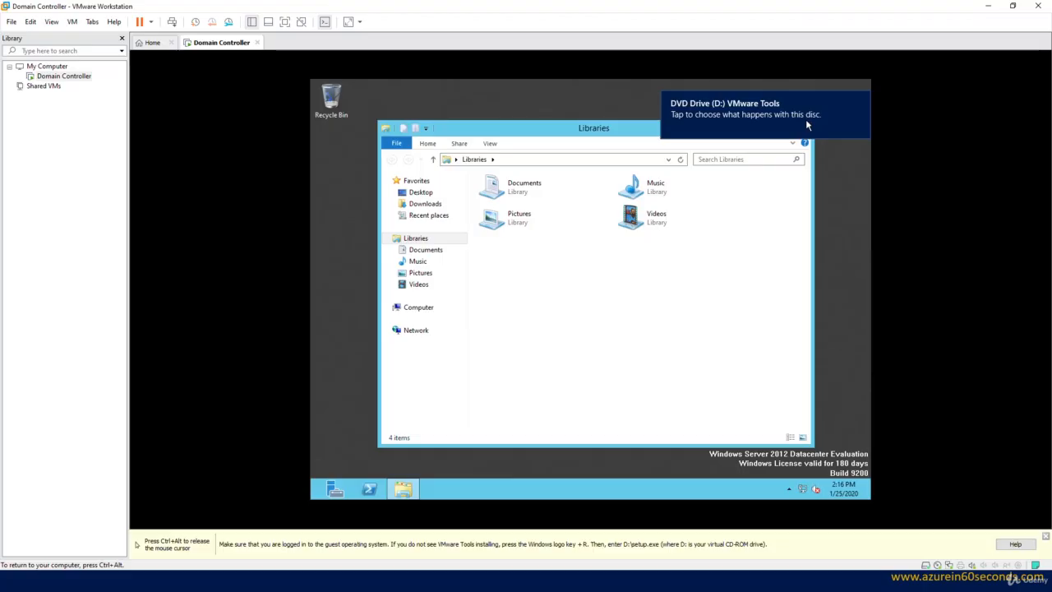
{"action": "left_click_drag", "start_coordinate": [582, 130], "coordinate": [572, 181]}
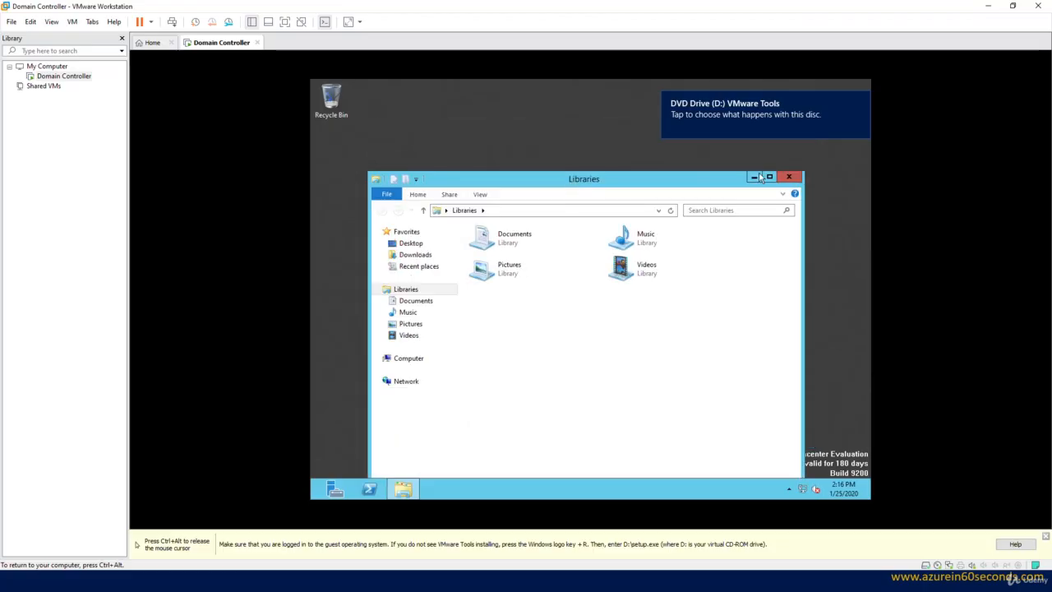
{"action": "left_click", "coordinate": [797, 179]}
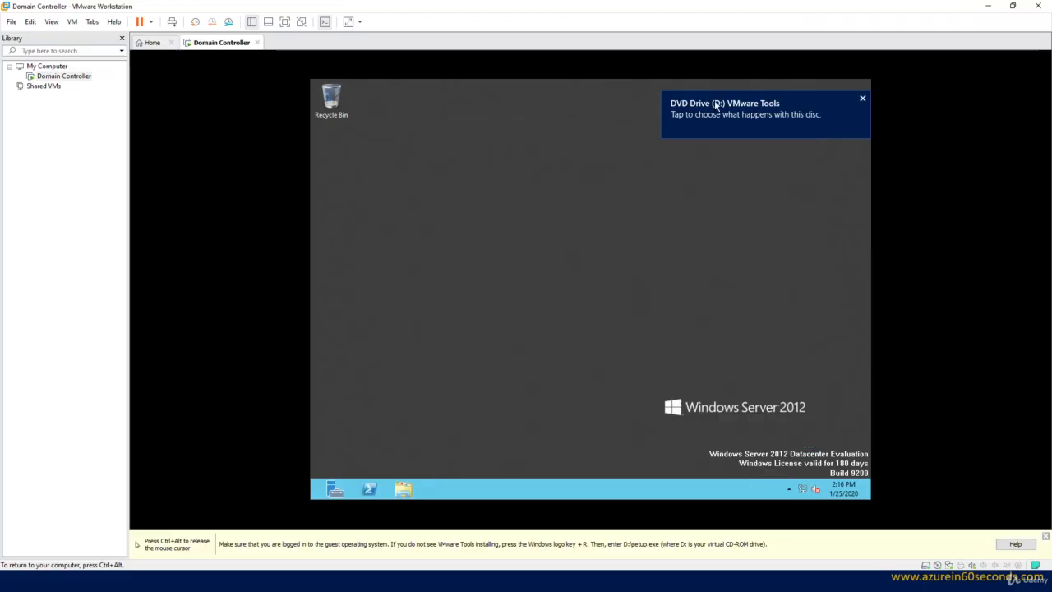
Step: Run setup64.exe from the VMware Tools disc and complete a Typical installation
{"action": "left_click", "coordinate": [729, 111]}
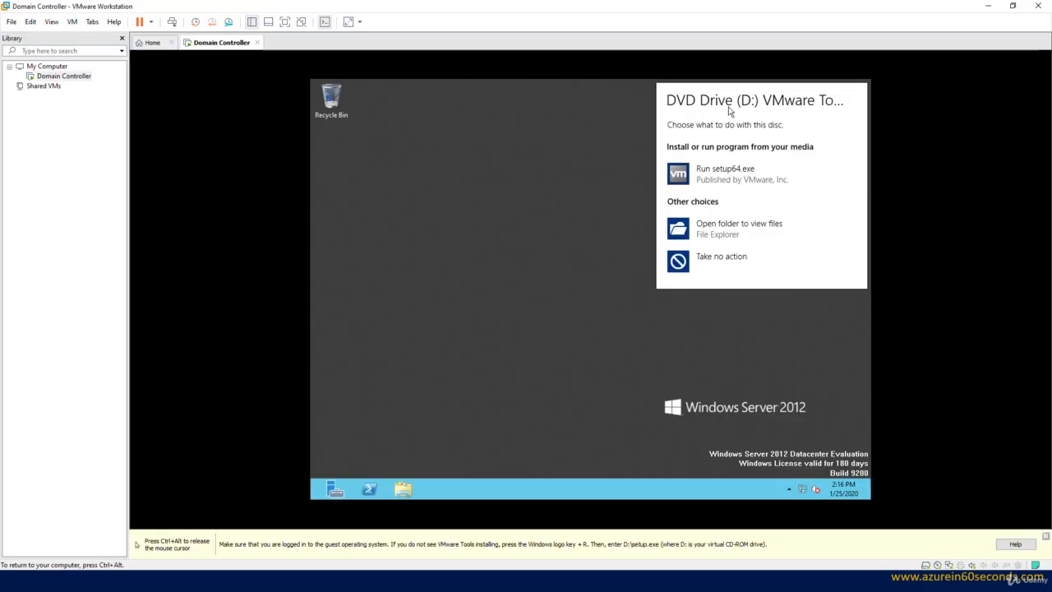
{"action": "left_click", "coordinate": [725, 181]}
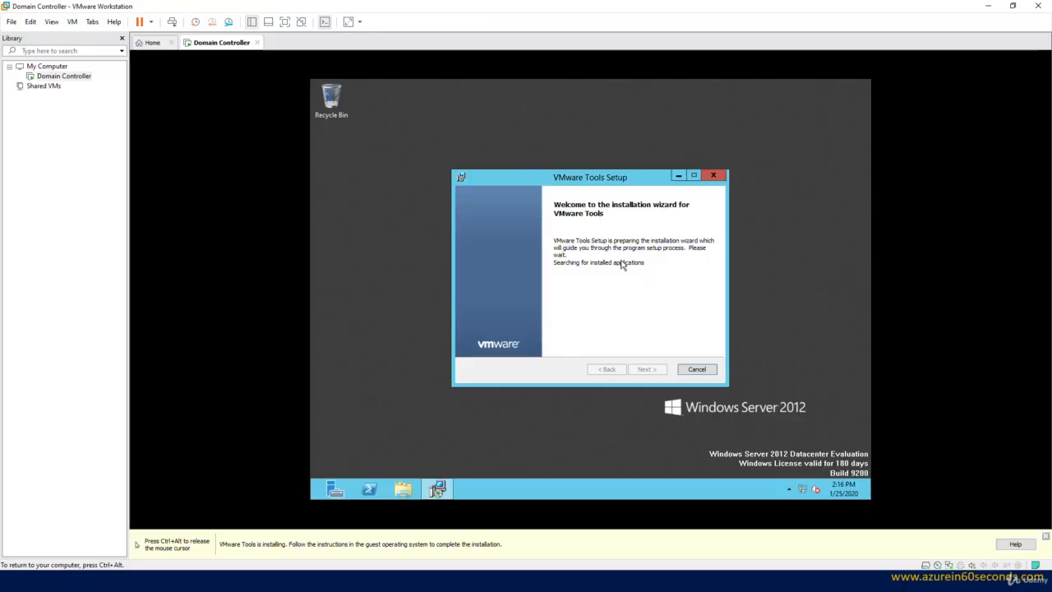
{"action": "left_click", "coordinate": [653, 371]}
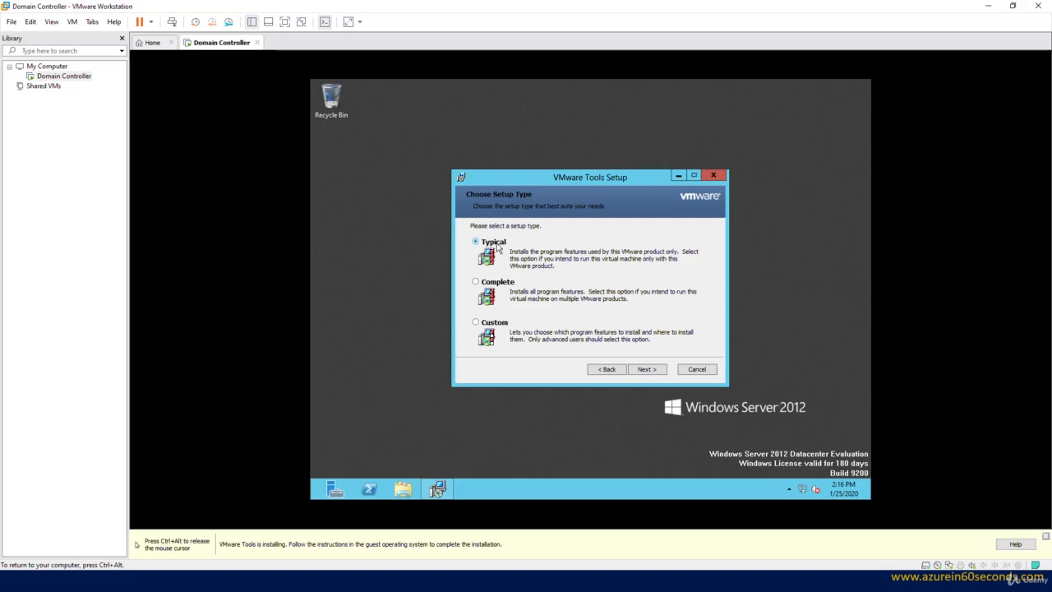
{"action": "left_click", "coordinate": [656, 371]}
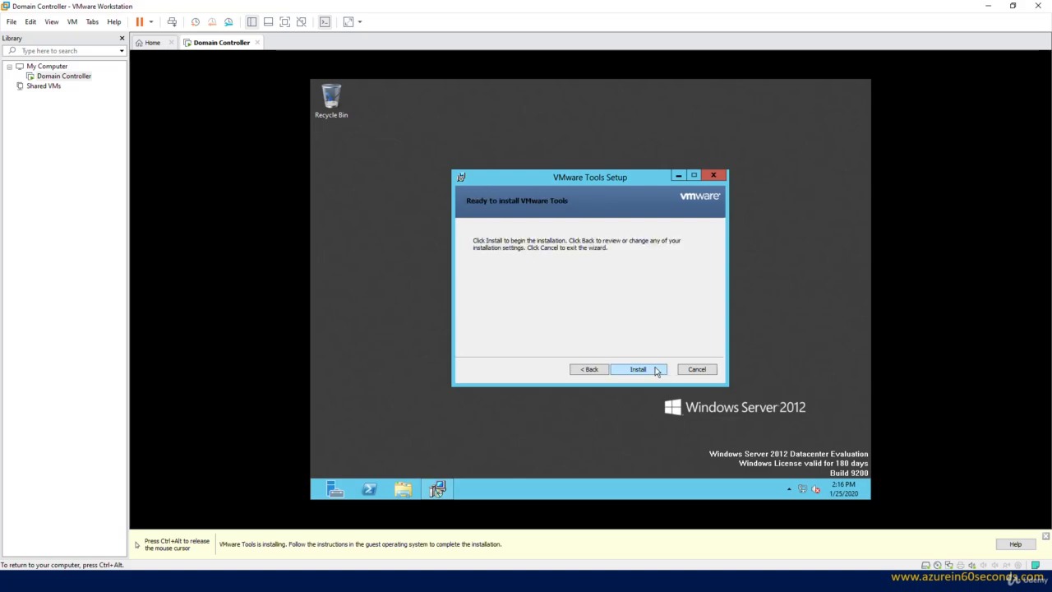
{"action": "left_click", "coordinate": [639, 369]}
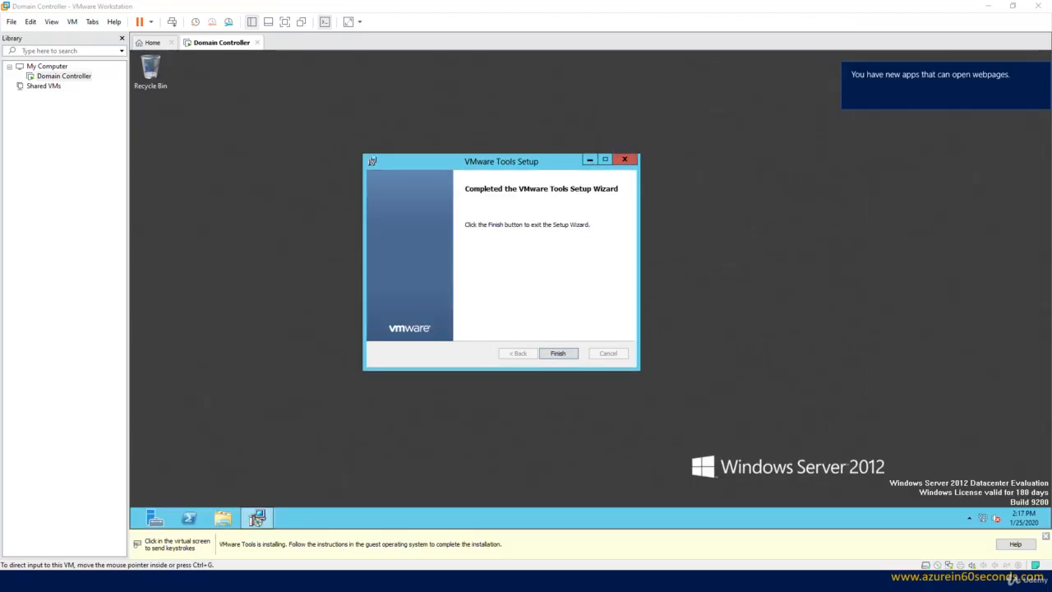
{"action": "left_click", "coordinate": [550, 348]}
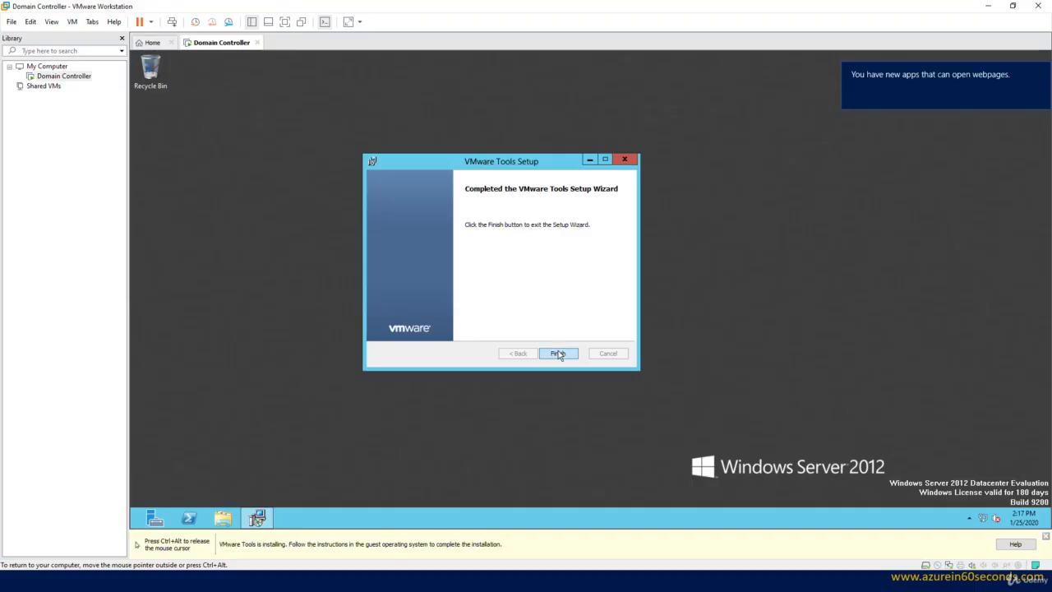
{"action": "left_click", "coordinate": [559, 354]}
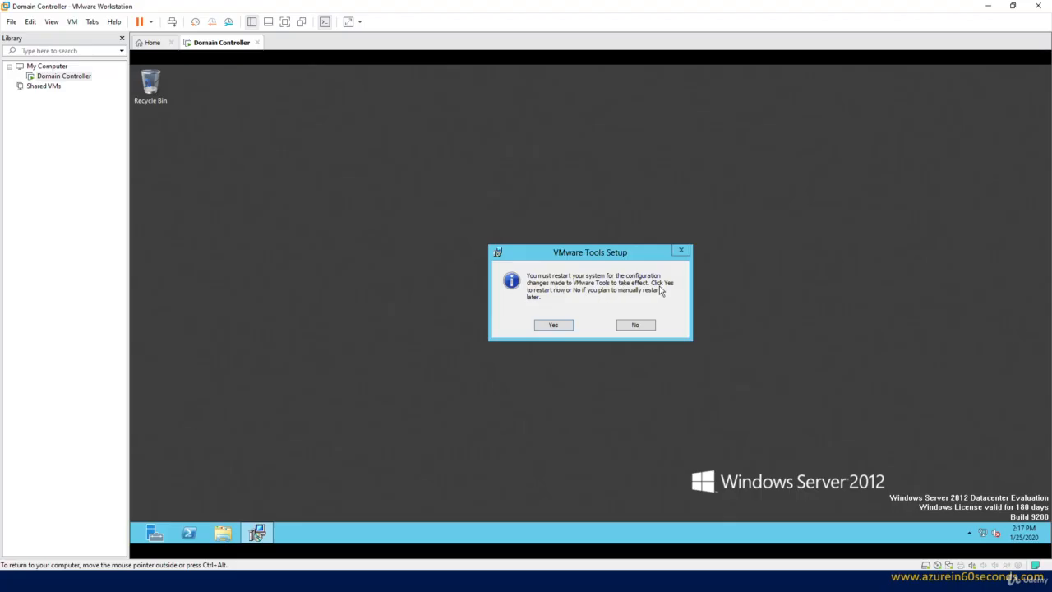
Step: Restart the guest, then send Ctrl+Alt+Del and sign back in as Administrator with the password
{"action": "left_click", "coordinate": [554, 326]}
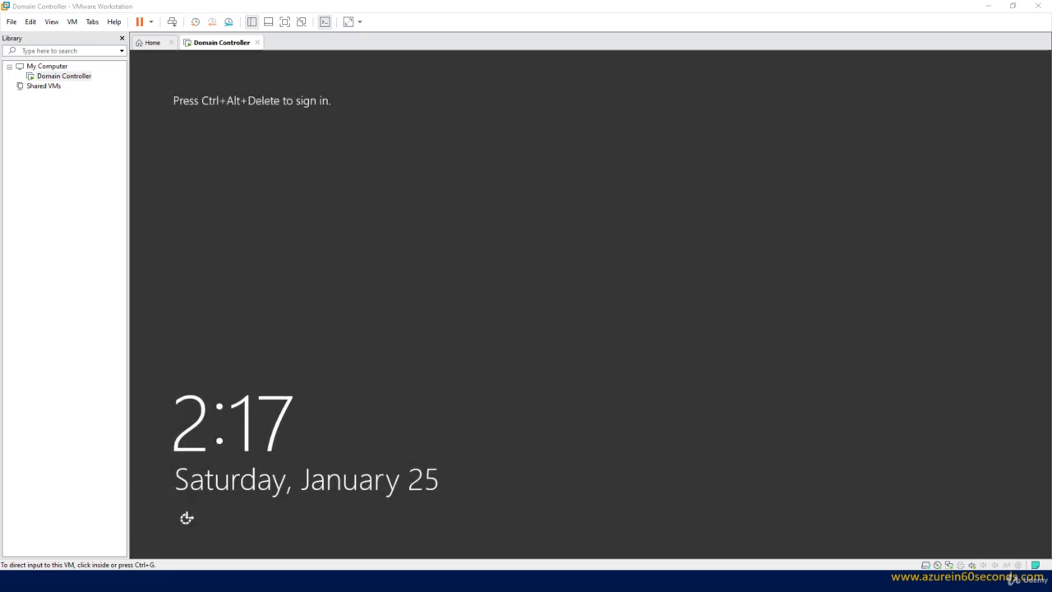
{"action": "left_click", "coordinate": [351, 163]}
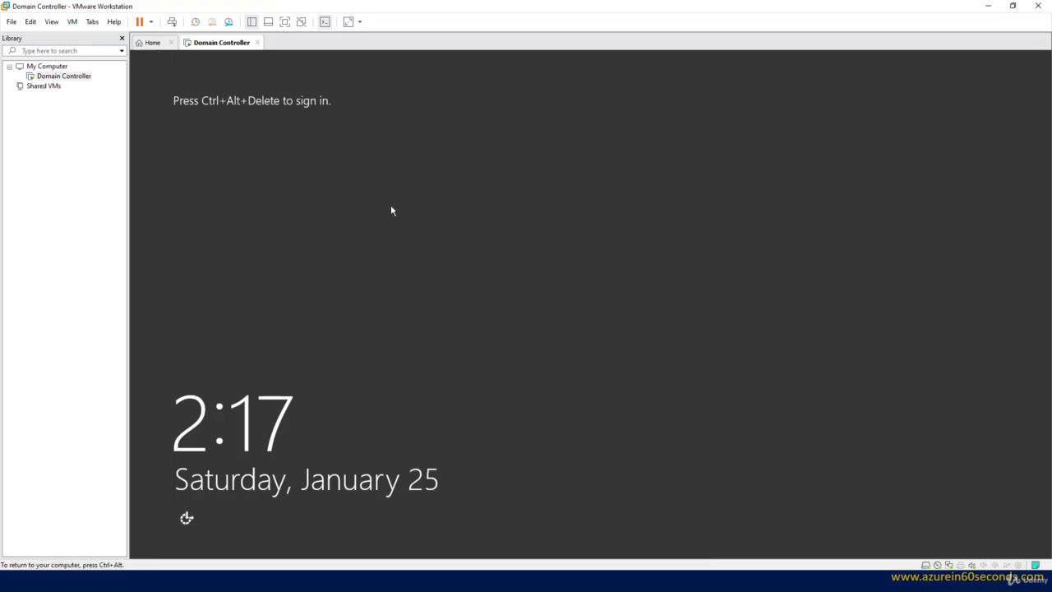
{"action": "left_click", "coordinate": [172, 22]}
{"action": "left_click", "coordinate": [608, 233]}
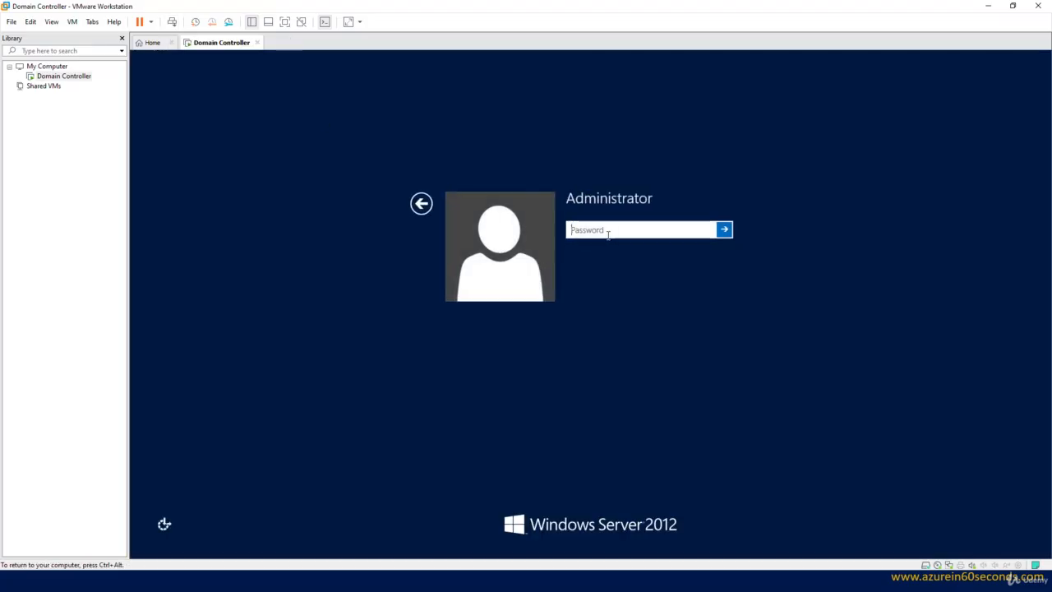
{"action": "type", "text": "*****"}
{"action": "key", "text": "BackSpace"}
{"action": "key", "text": "BackSpace"}
{"action": "key", "text": "BackSpace"}
{"action": "key", "text": "BackSpace"}
{"action": "key", "text": "BackSpace"}
{"action": "type", "text": "*************"}
{"action": "key", "text": "Return"}
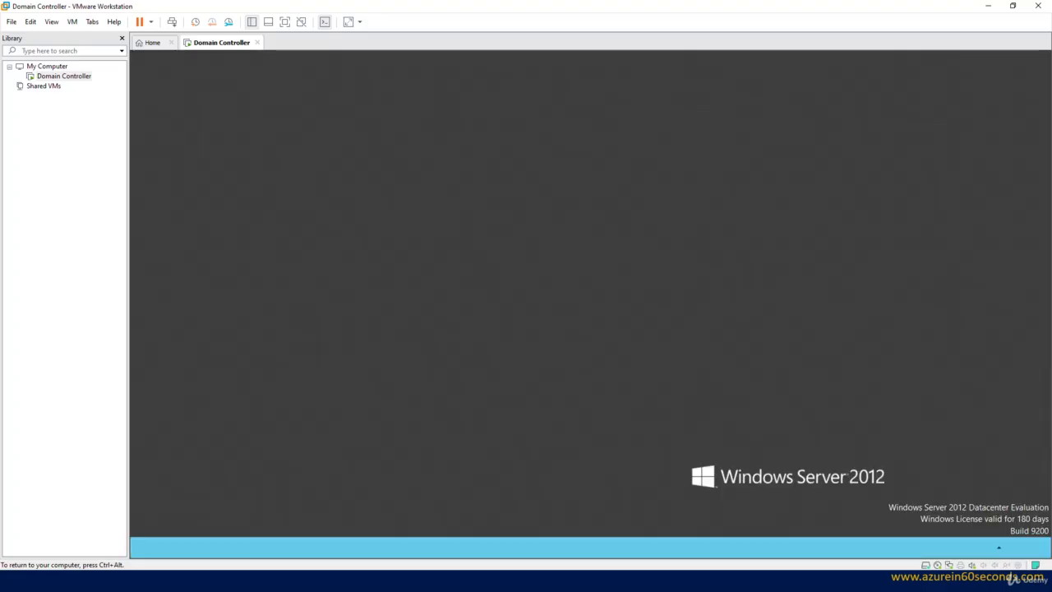